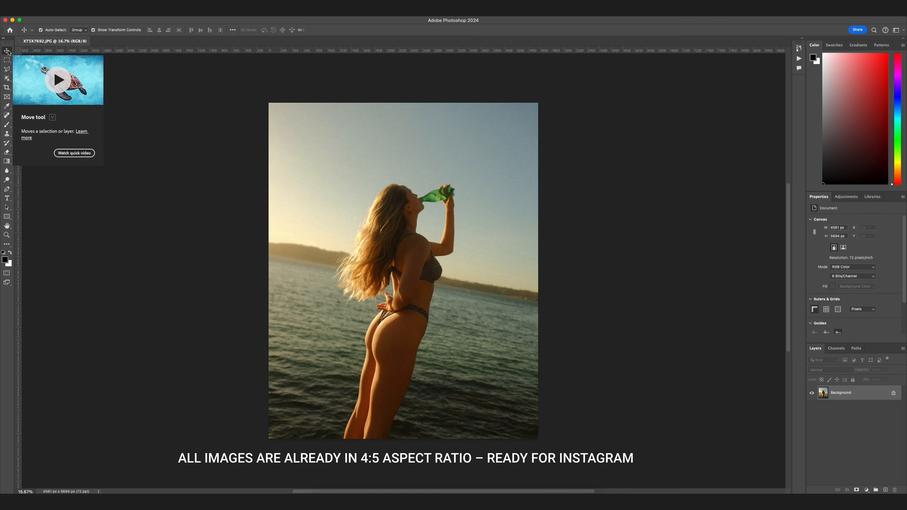
# Step: Free-transform the whole photo, trying proportional scales of 90% and 98% before applying 96% for a white border, and deselect it
pyautogui.press('super+t')
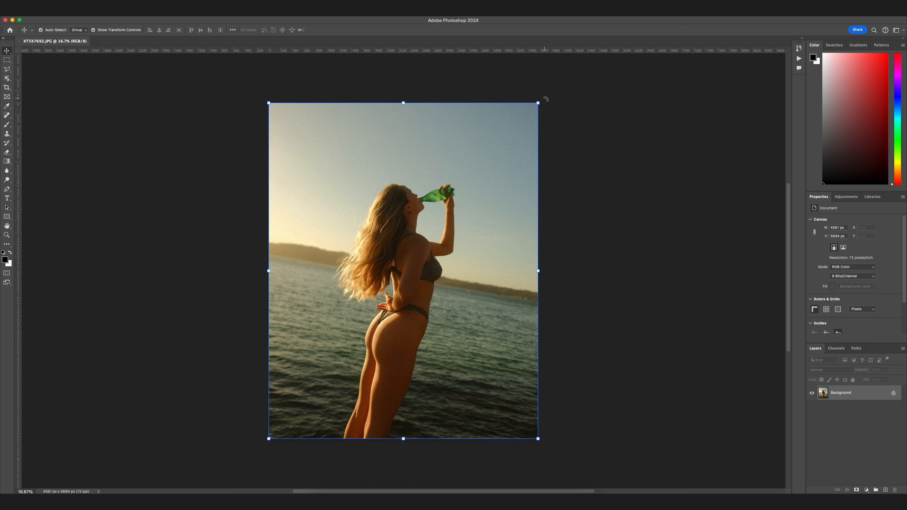
pyautogui.moveTo(546, 97); pyautogui.dragTo(546, 97)
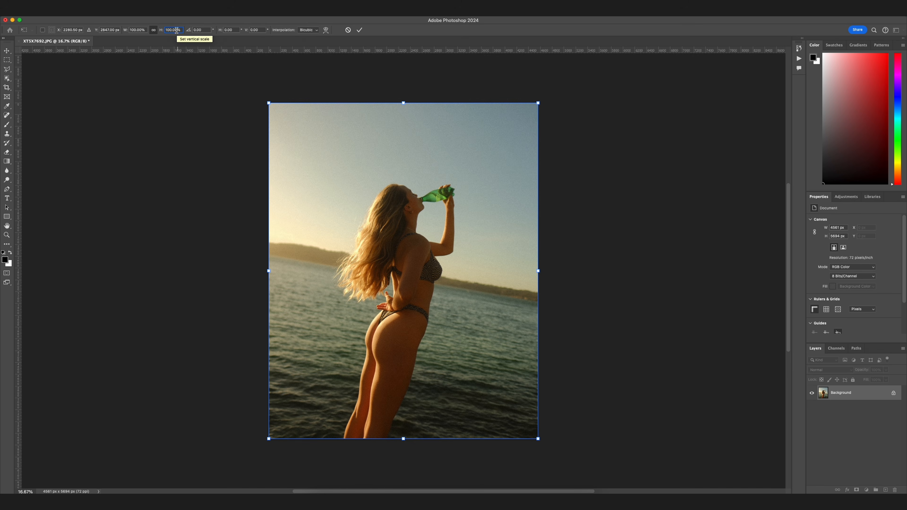
pyautogui.click(177, 29)
pyautogui.write('90')
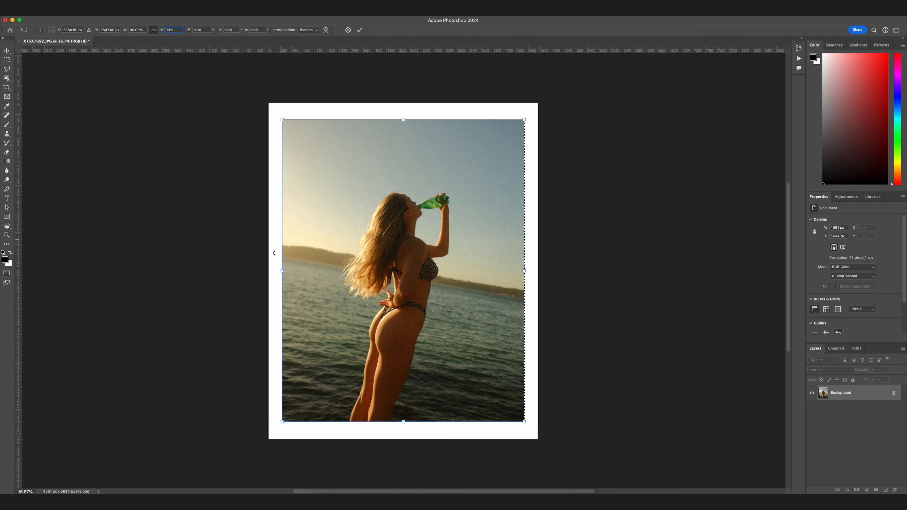
pyautogui.click(166, 30)
pyautogui.write('98')
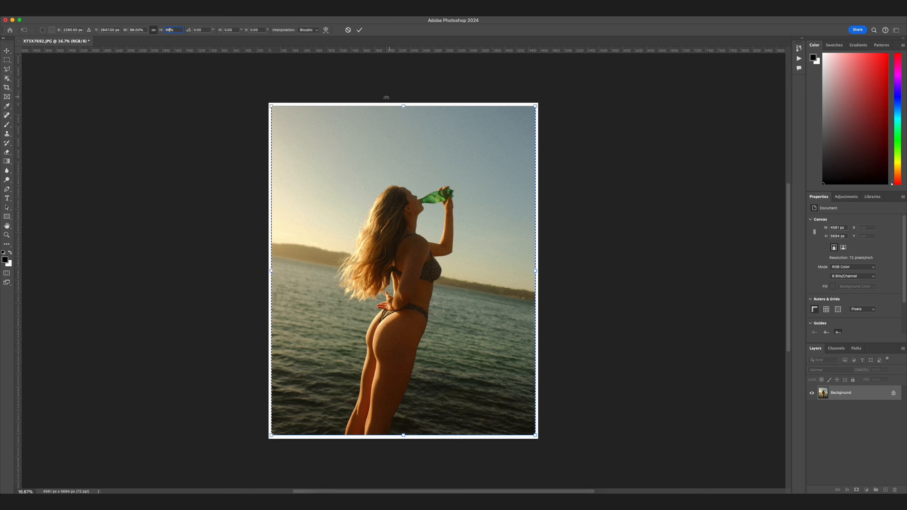
pyautogui.write('96')
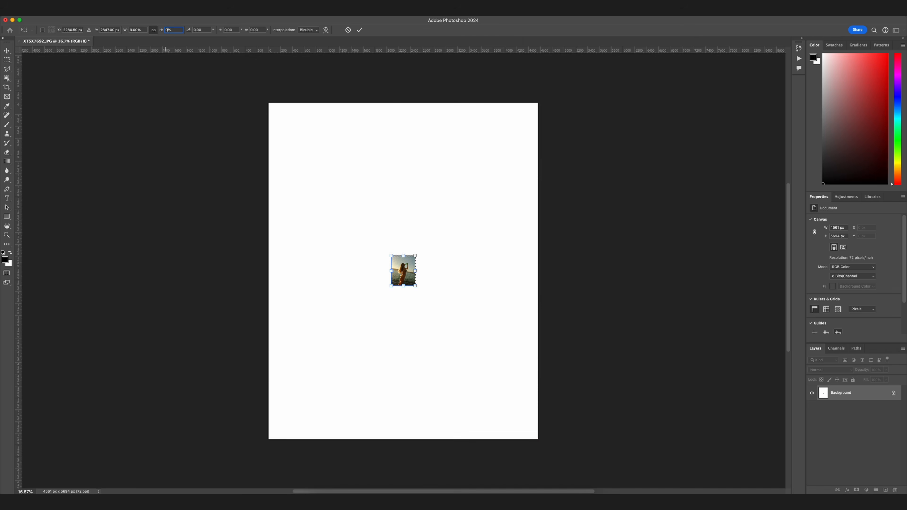
pyautogui.press('Return')
pyautogui.press('super+d')
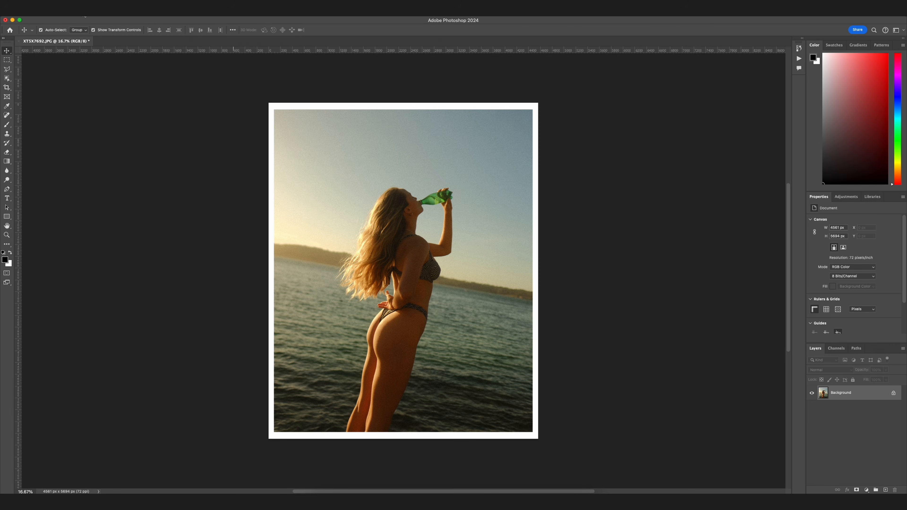
# Step: Start saving the bordered photo under its own name and create a folder named WB2 inside the shoot folder as its destination
pyautogui.click(86, 8)
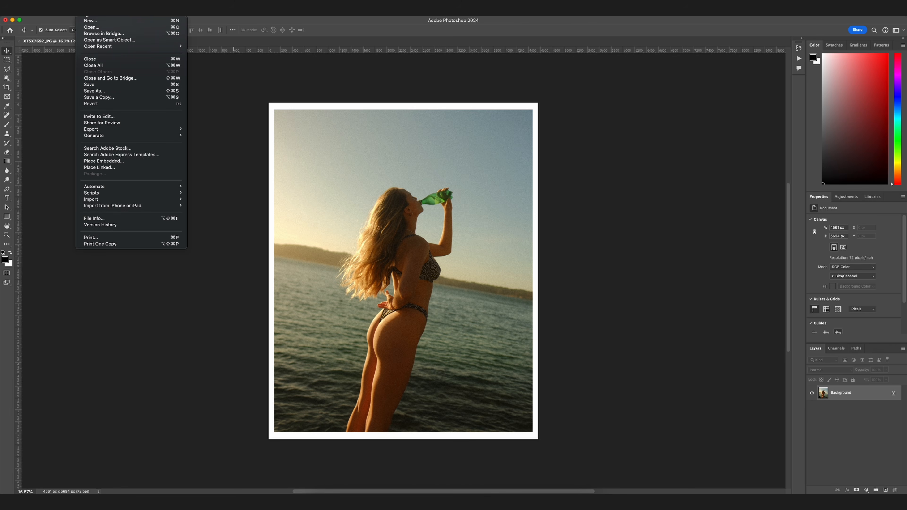
pyautogui.click(93, 91)
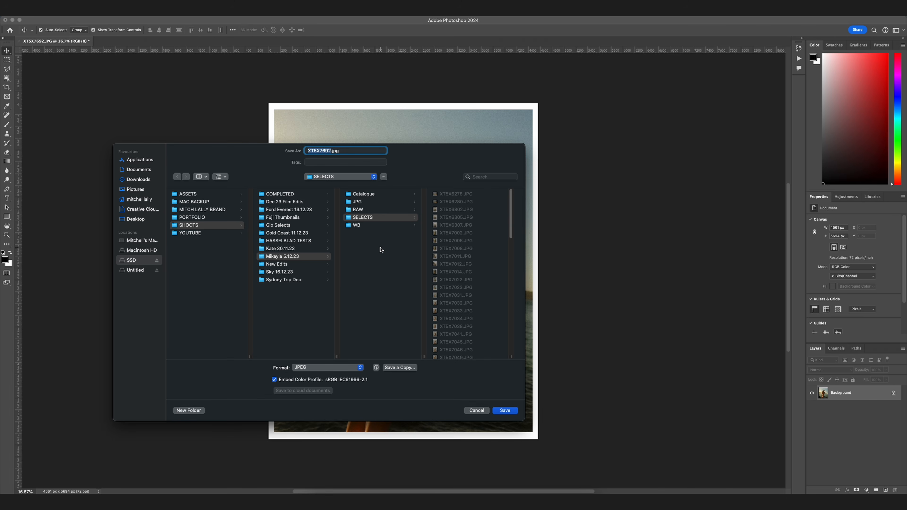
pyautogui.click(360, 226)
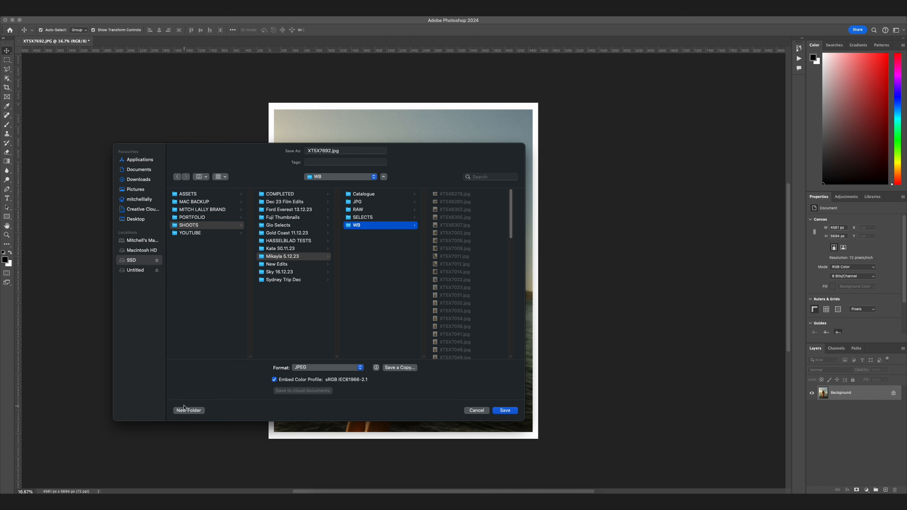
pyautogui.click(321, 257)
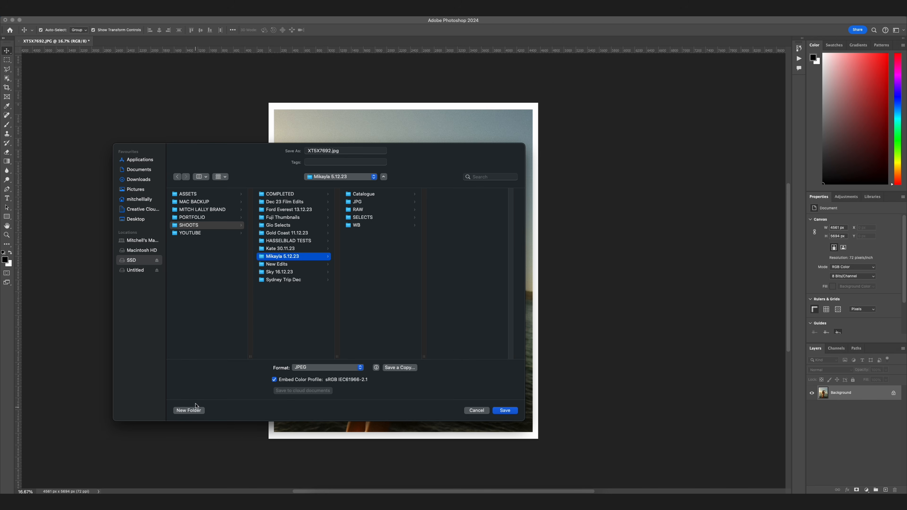
pyautogui.click(189, 410)
pyautogui.write('WB2')
pyautogui.press('Return')
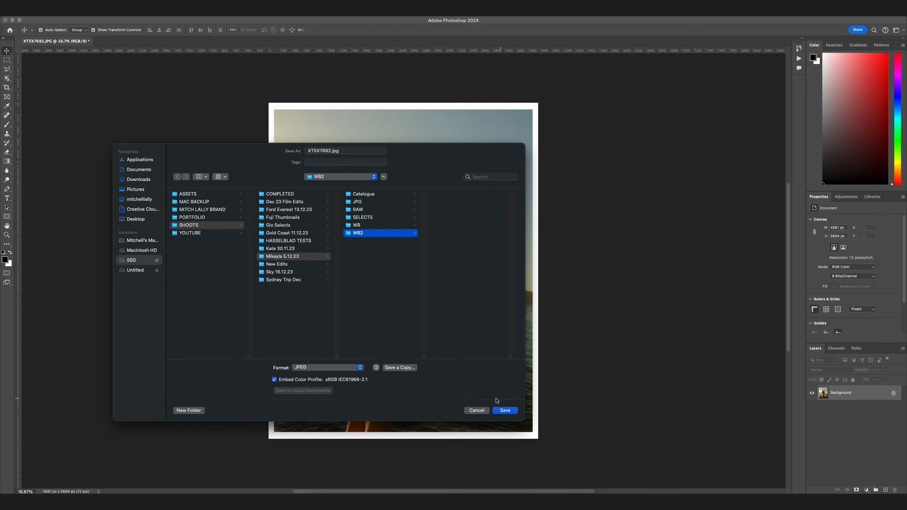
# Step: Save XT5X7692.jpg into WB2 as a JPEG at quality 12 (Maximum) with the Baseline ("Standard") format
pyautogui.click(505, 410)
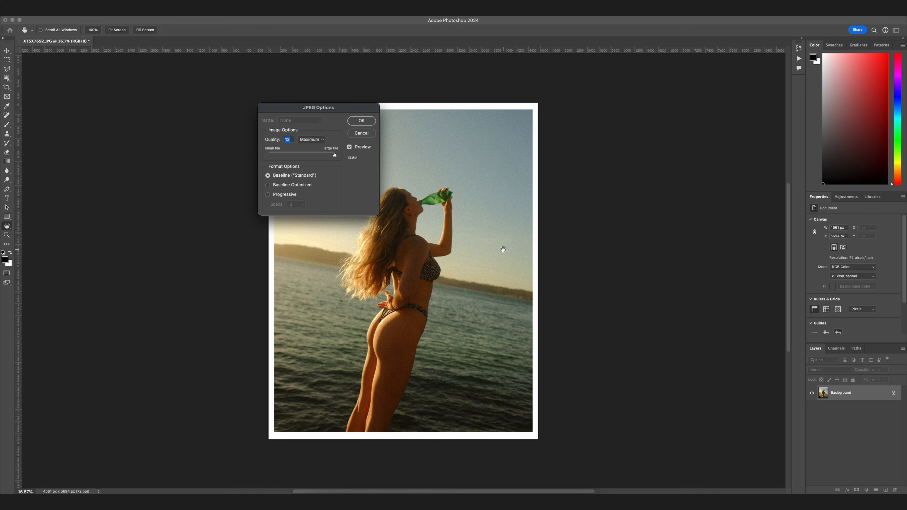
pyautogui.moveTo(343, 108); pyautogui.dragTo(371, 124)
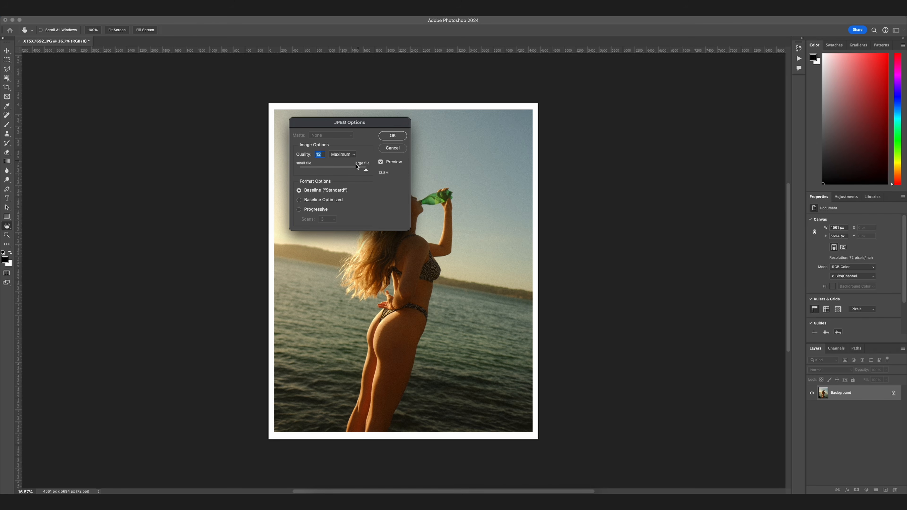
pyautogui.click(394, 135)
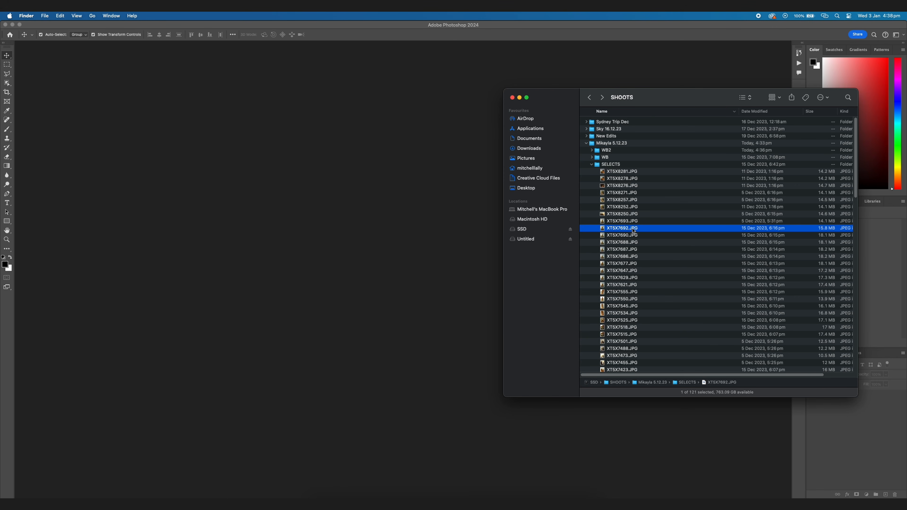
# Step: Open the original XT5X7692.JPG from the SELECTS folder in Photoshop and start recording a new action named WB in the Default Actions set
pyautogui.moveTo(632, 231); pyautogui.dragTo(370, 202)
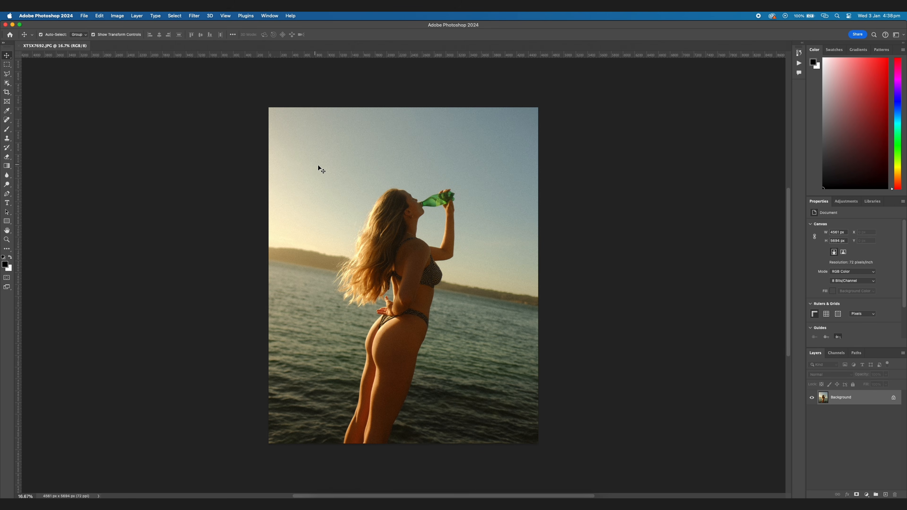
pyautogui.click(269, 16)
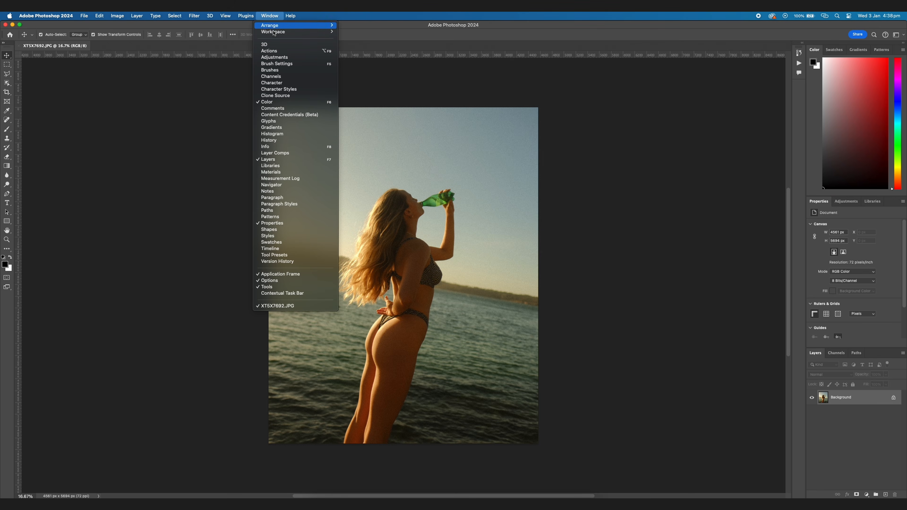
pyautogui.click(278, 53)
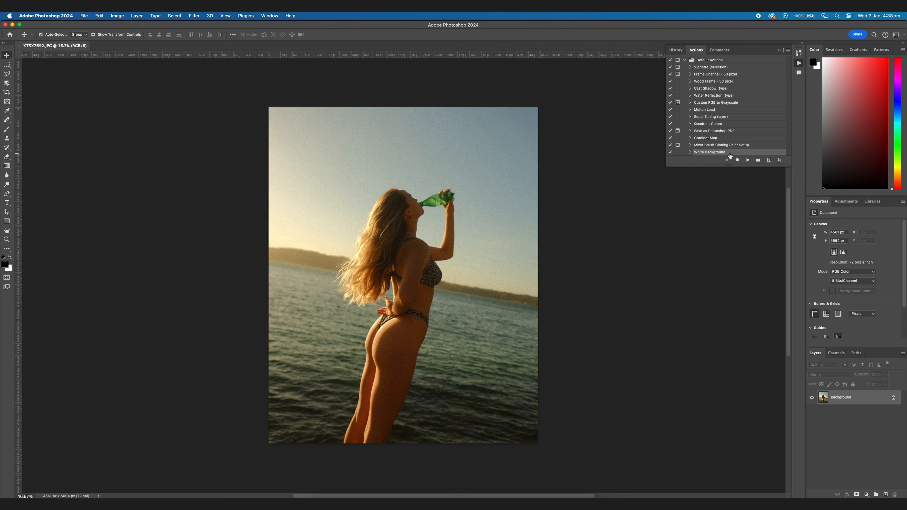
pyautogui.click(770, 161)
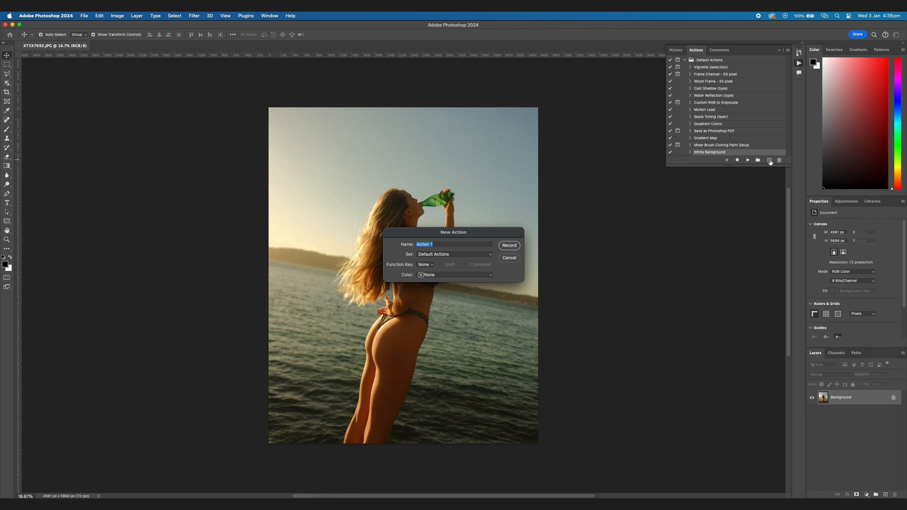
pyautogui.write('WB')
pyautogui.click(509, 246)
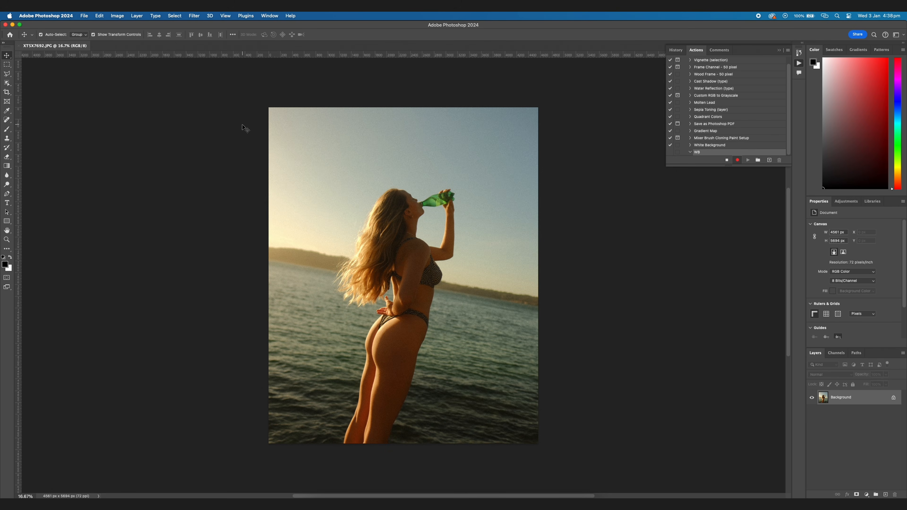
# Step: Record selecting the whole photo, scaling it proportionally to 96% for a white border, and deselecting it
pyautogui.hotkey('ctrl', 'a')
pyautogui.hotkey('ctrl', 't')
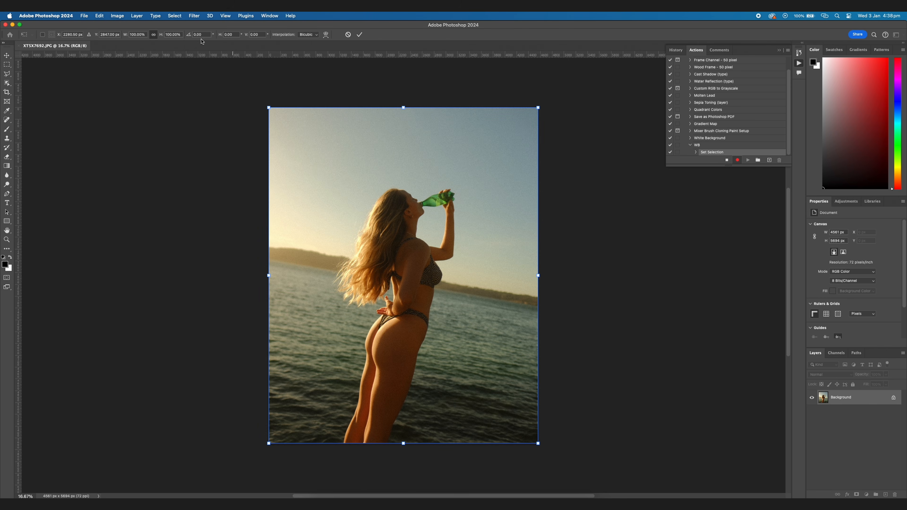
pyautogui.click(171, 34)
pyautogui.write('96')
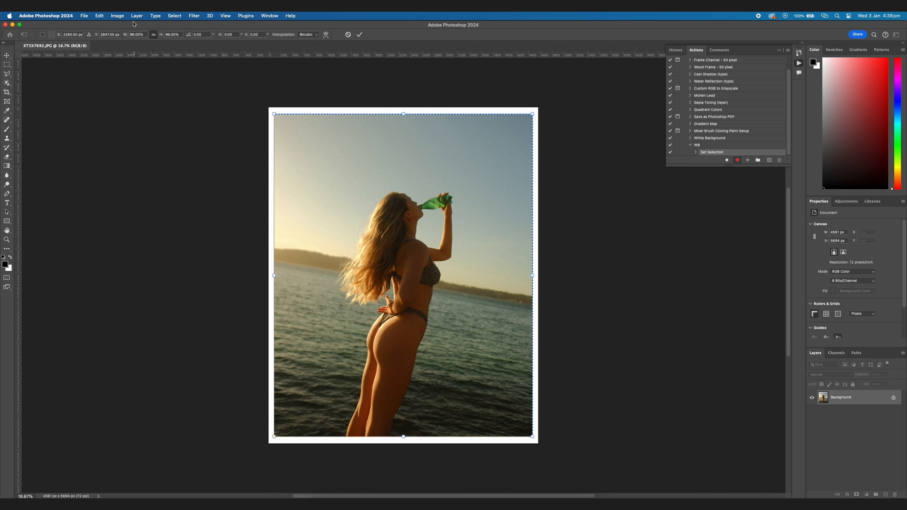
pyautogui.press('Return')
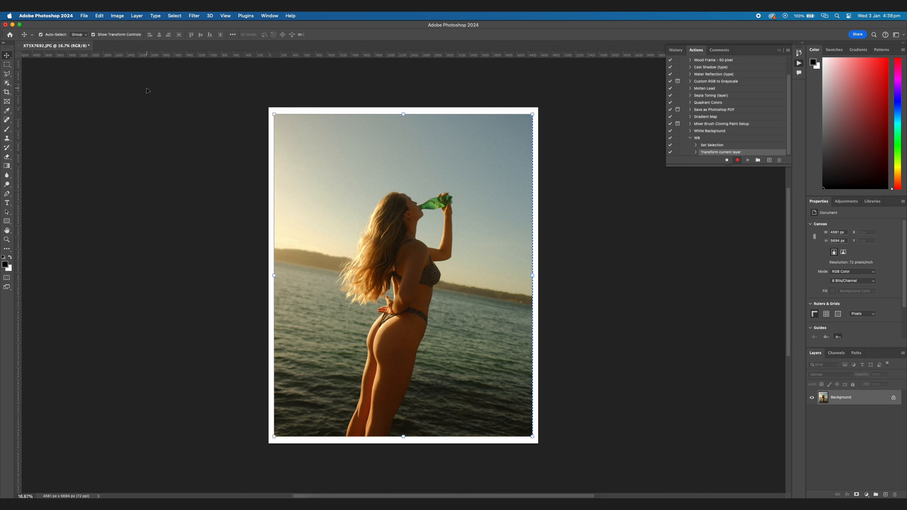
pyautogui.hotkey('ctrl', 'd')
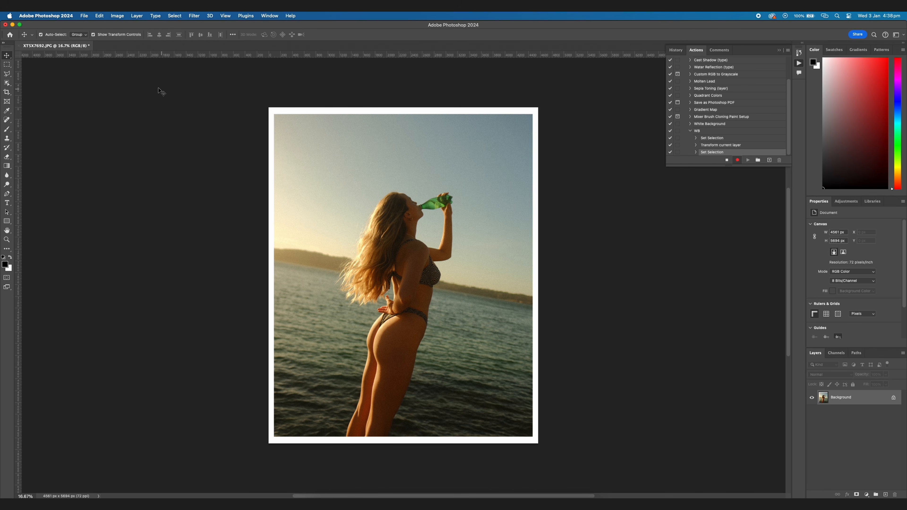
# Step: Record saving the photo as a quality 12 JPEG into WB2, replacing the existing XT5X7692.jpg, and stop recording the action
pyautogui.click(86, 17)
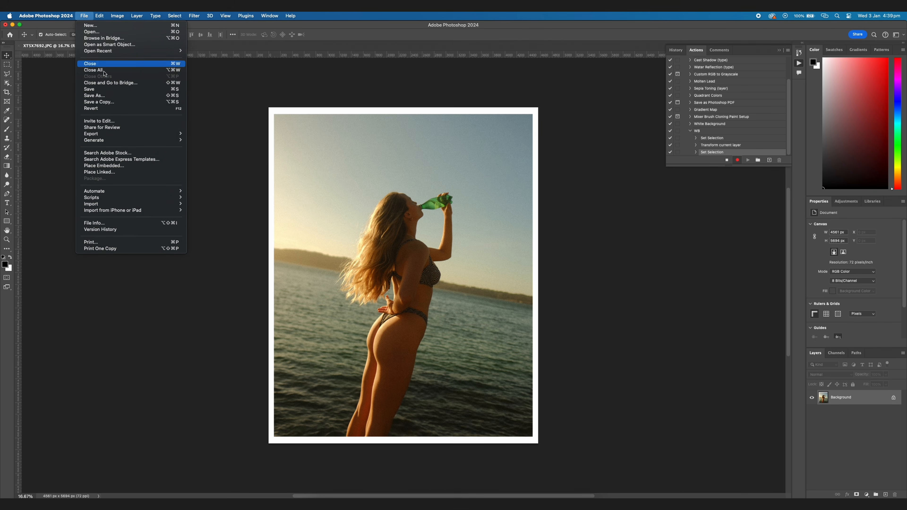
pyautogui.click(114, 96)
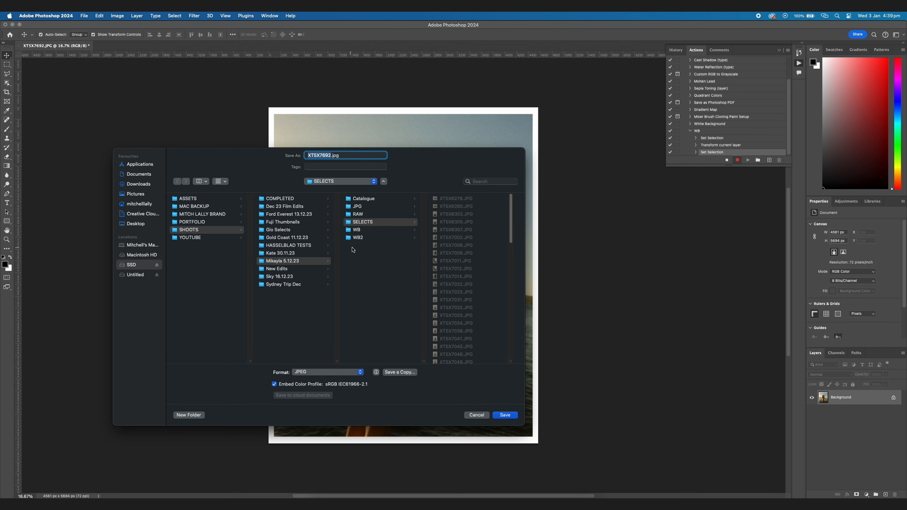
pyautogui.click(371, 238)
pyautogui.click(459, 200)
pyautogui.click(505, 414)
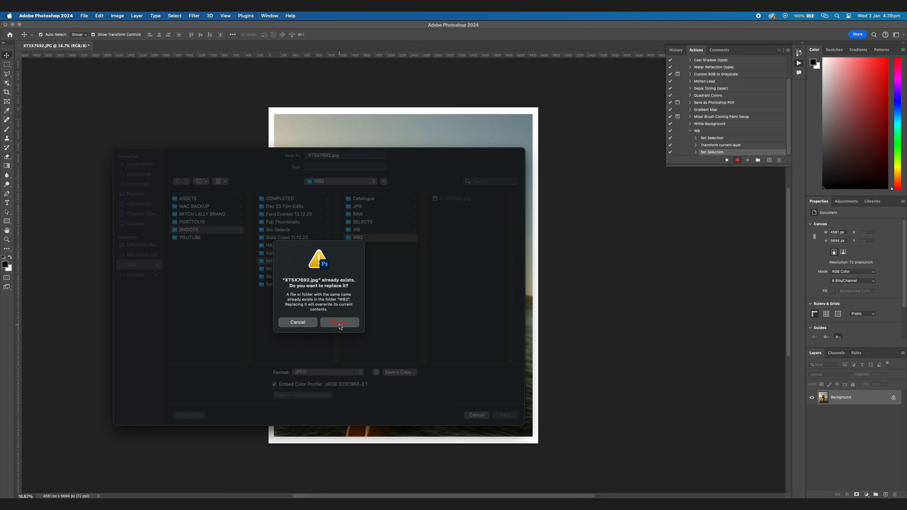
pyautogui.click(339, 323)
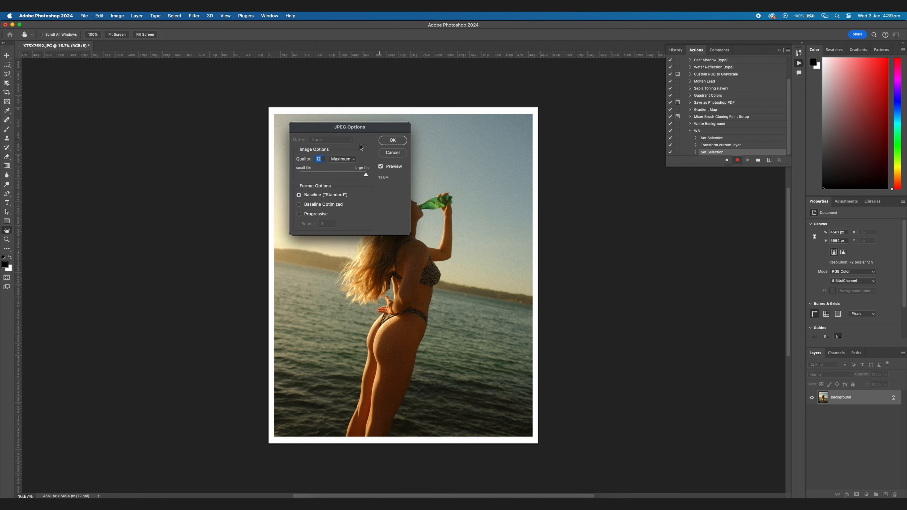
pyautogui.click(393, 141)
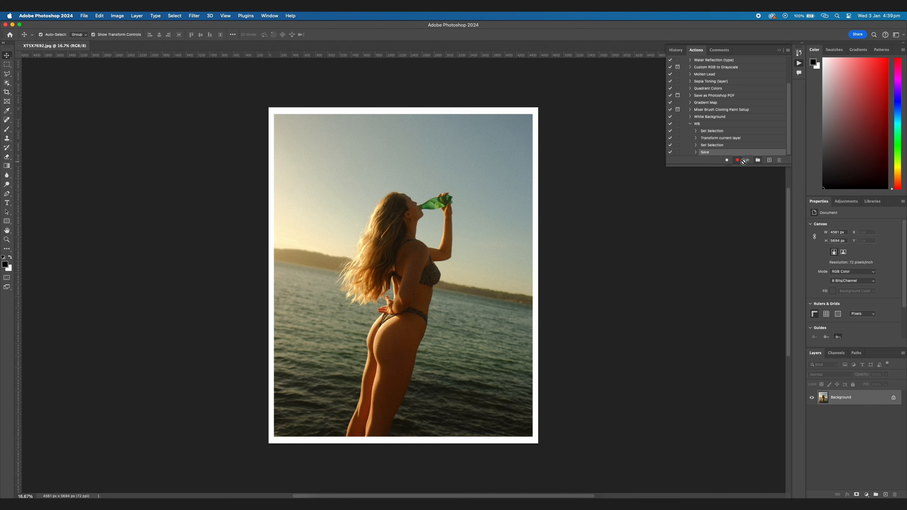
pyautogui.click(727, 160)
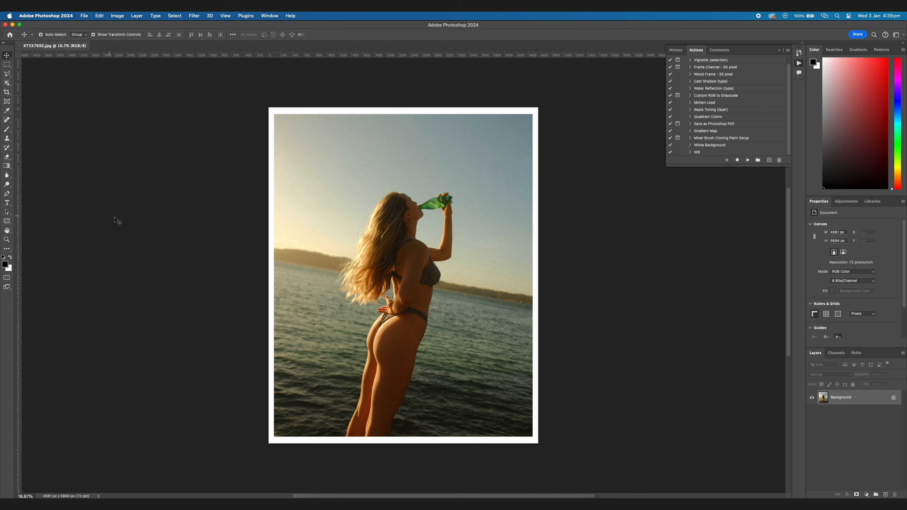
# Step: Start a Batch automation that plays the WB action from the Default Actions set
pyautogui.click(86, 16)
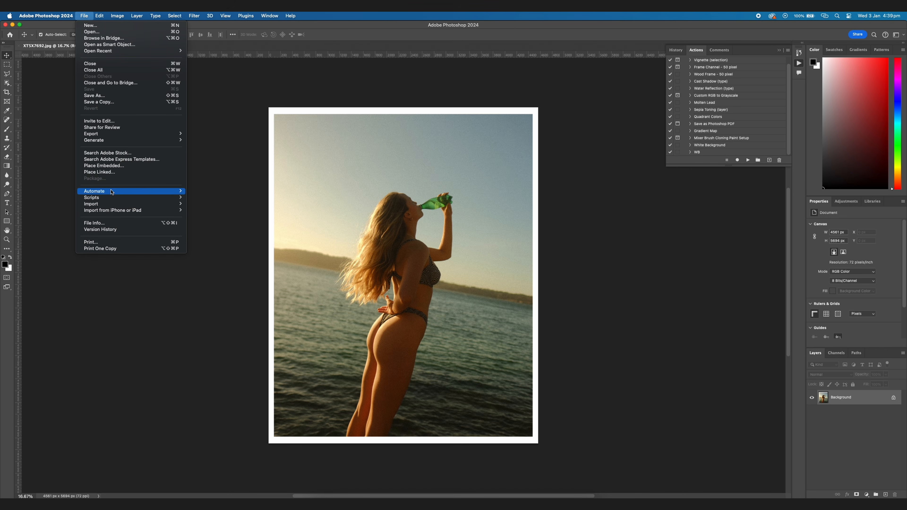
pyautogui.moveTo(113, 192)
pyautogui.click(205, 190)
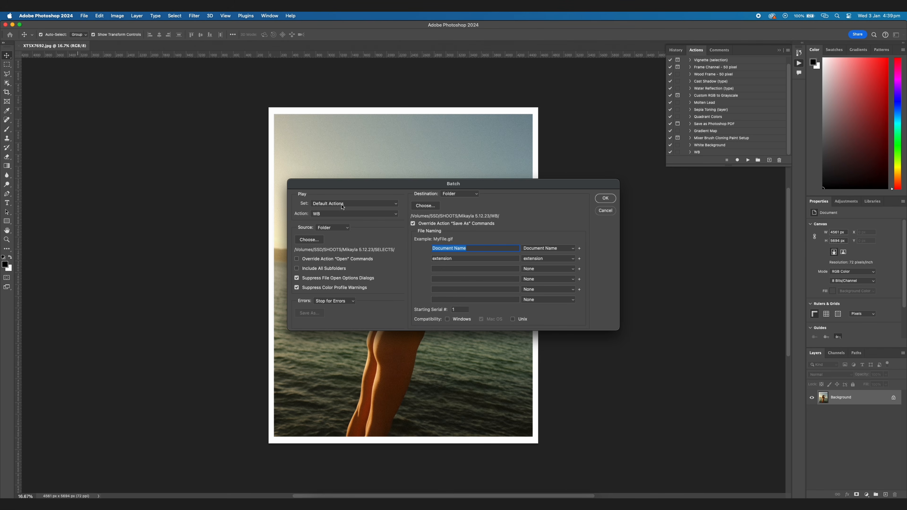
pyautogui.click(340, 216)
pyautogui.click(352, 216)
# Step: Set the batch source to Folder and choose the SELECTS folder as the input
pyautogui.click(348, 230)
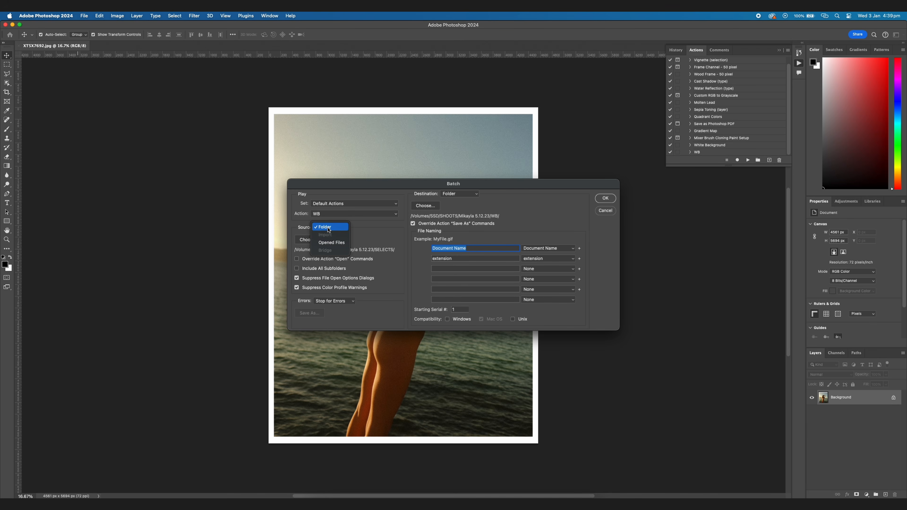
pyautogui.click(321, 227)
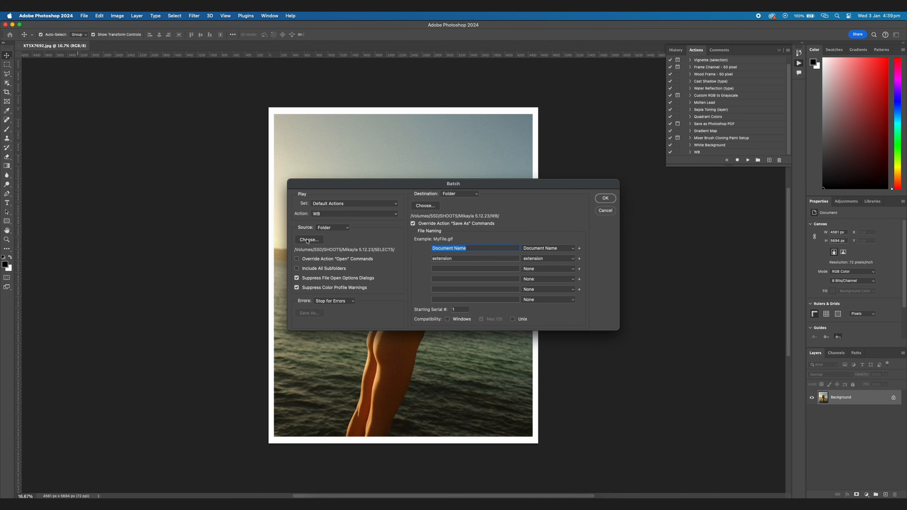
pyautogui.click(306, 240)
pyautogui.click(477, 111)
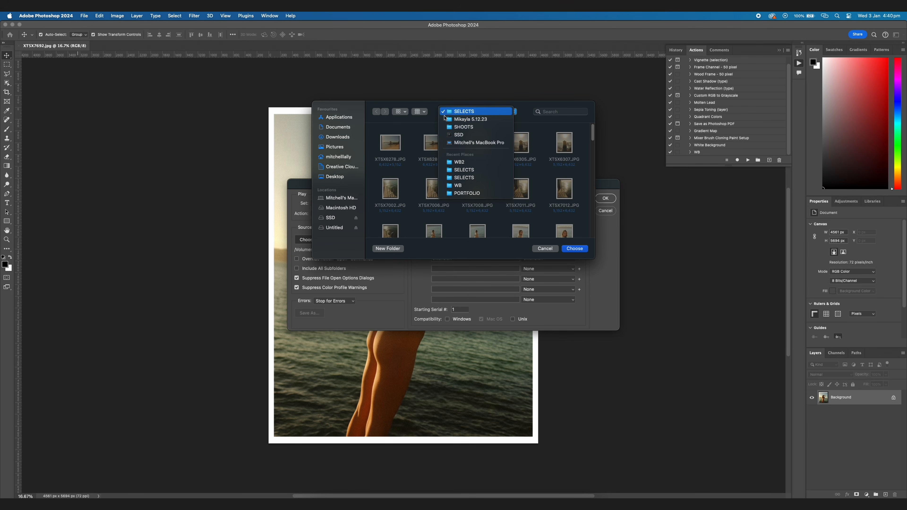
pyautogui.click(468, 112)
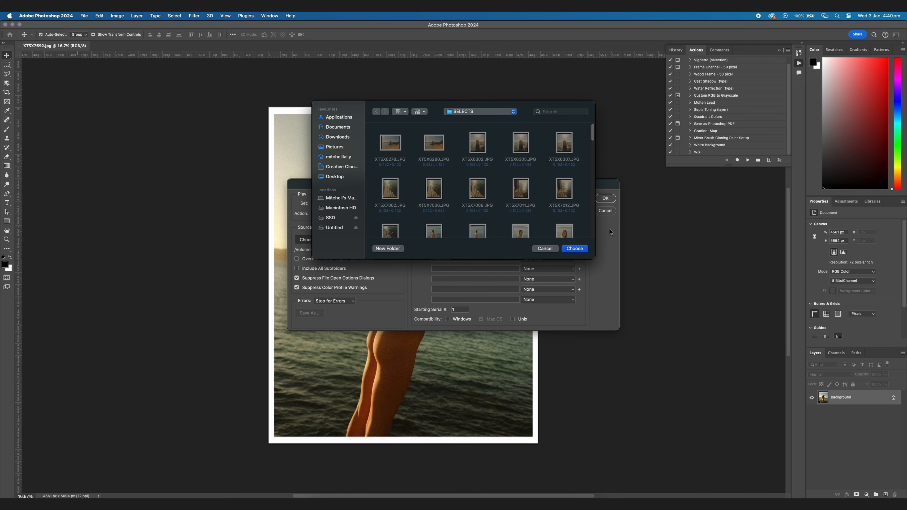
pyautogui.click(574, 249)
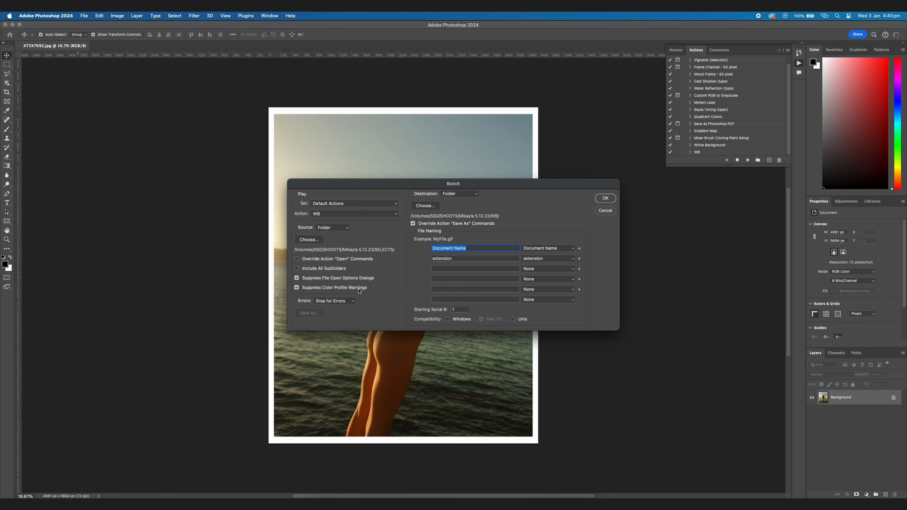
# Step: Choose the WB2 folder as the batch destination and run the batch
pyautogui.click(432, 209)
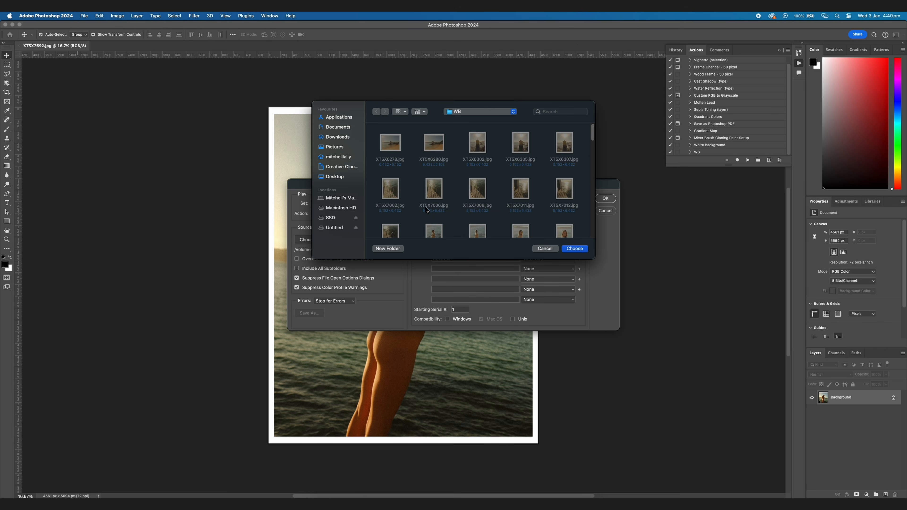
pyautogui.click(471, 114)
pyautogui.click(470, 120)
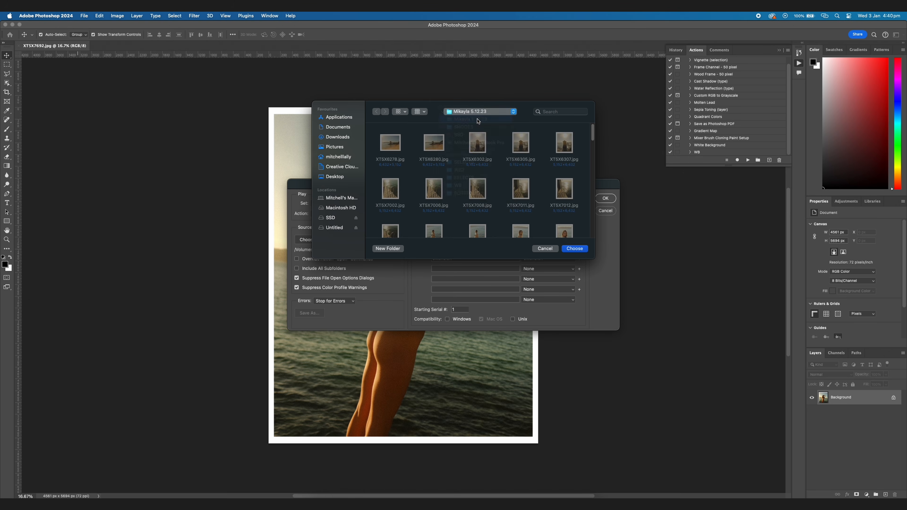
pyautogui.doubleClick(391, 190)
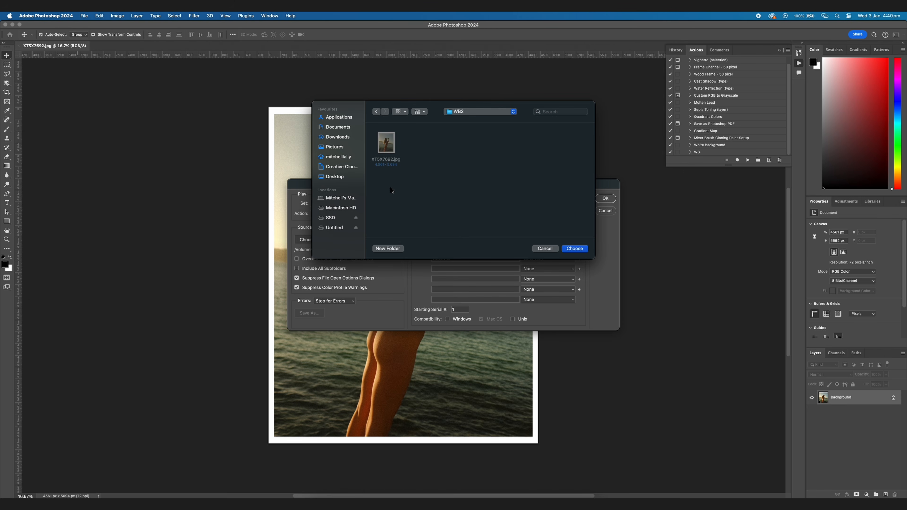
pyautogui.click(574, 249)
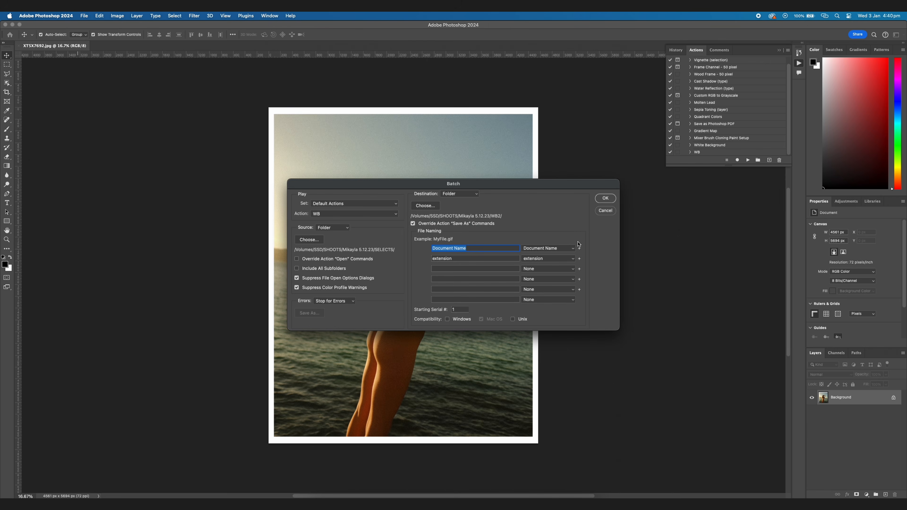
pyautogui.click(606, 198)
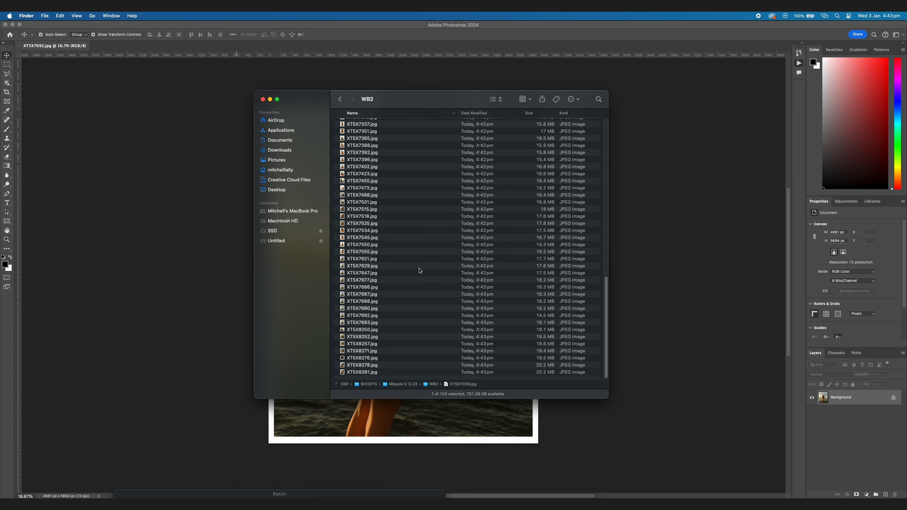
# Step: Preview a run of the exported JPEGs in the WB2 folder, starting at XT5X7038.jpg, to check their white borders
pyautogui.scroll(15, 410, 260)
pyautogui.scroll(2, 407, 258)
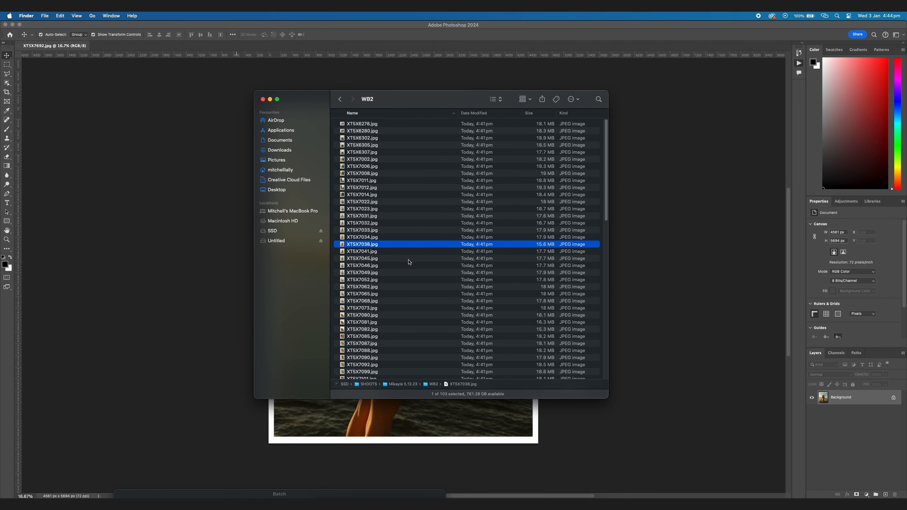
pyautogui.press('space')
pyautogui.press('Down')
pyautogui.press('Down')
pyautogui.press('Down')
pyautogui.press('Down')
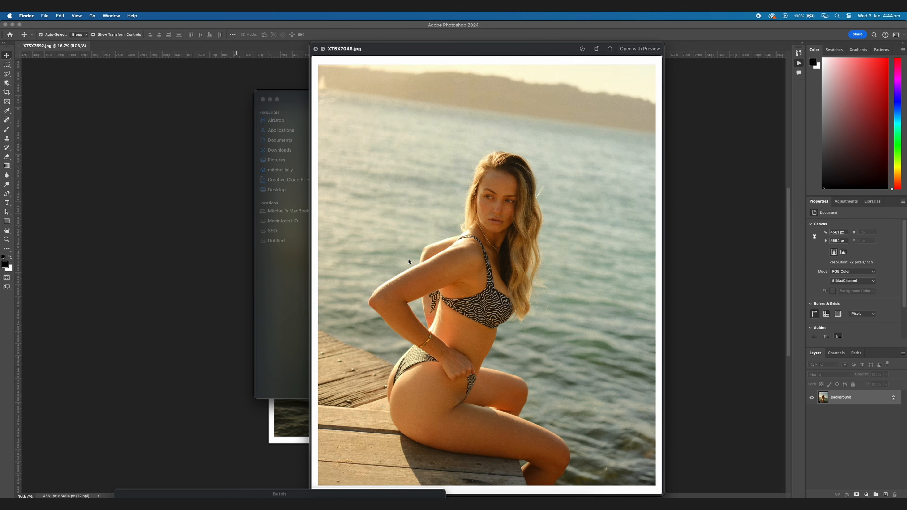
pyautogui.press('Down')
pyautogui.press('Down')
pyautogui.press('Down')
pyautogui.press('Down')
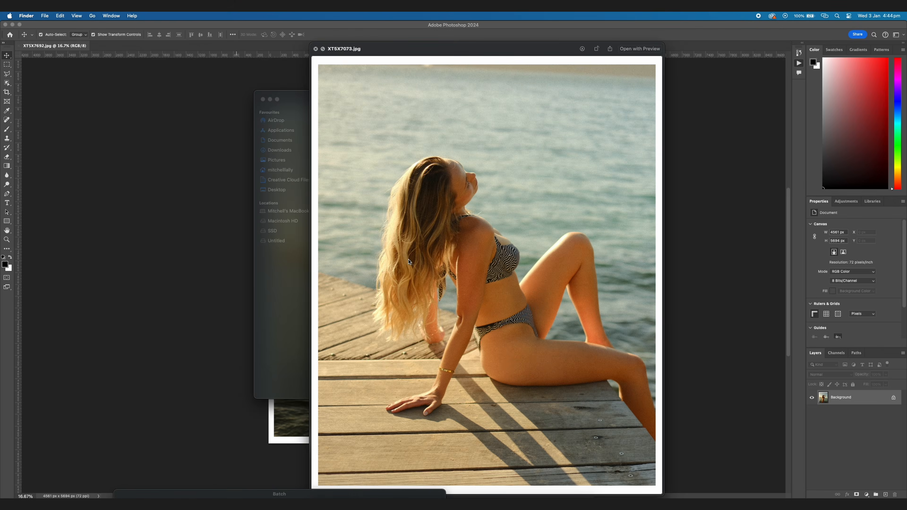
pyautogui.press('Down')
pyautogui.press('Down')
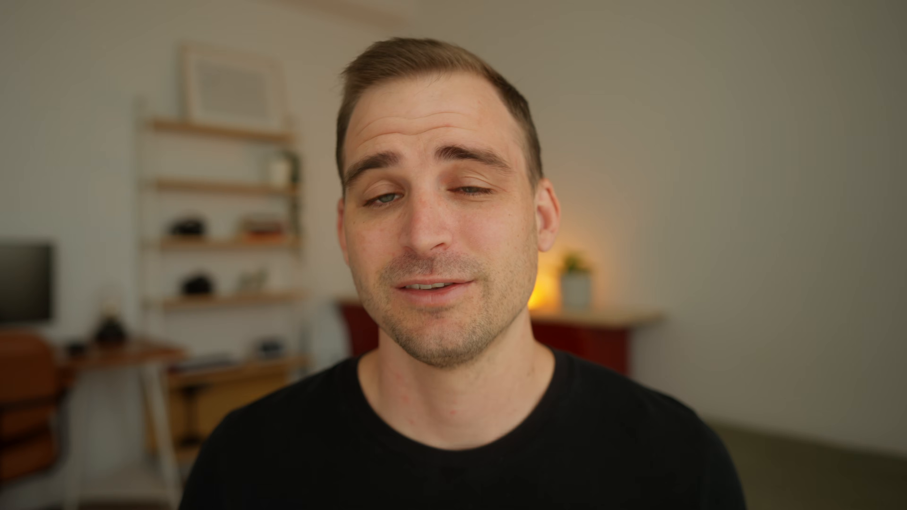